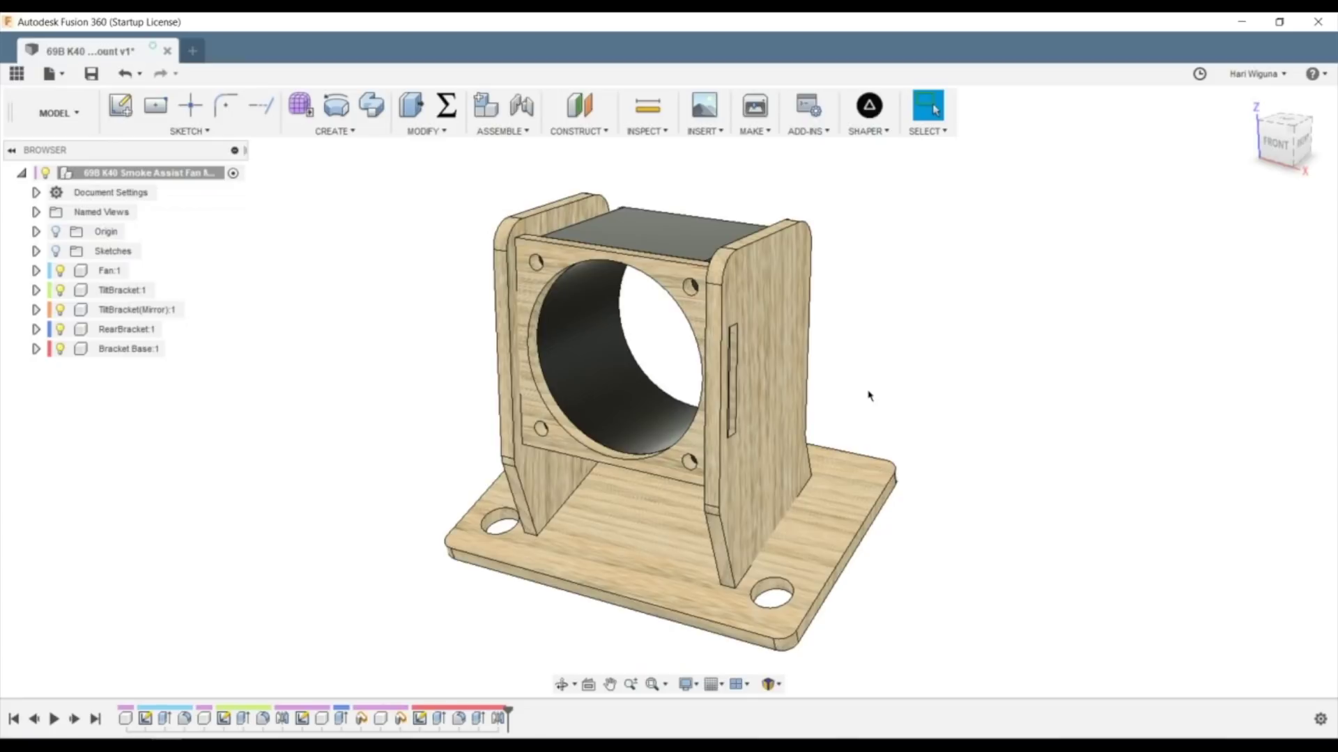
shift+middle_drag(869, 396, 845, 472)
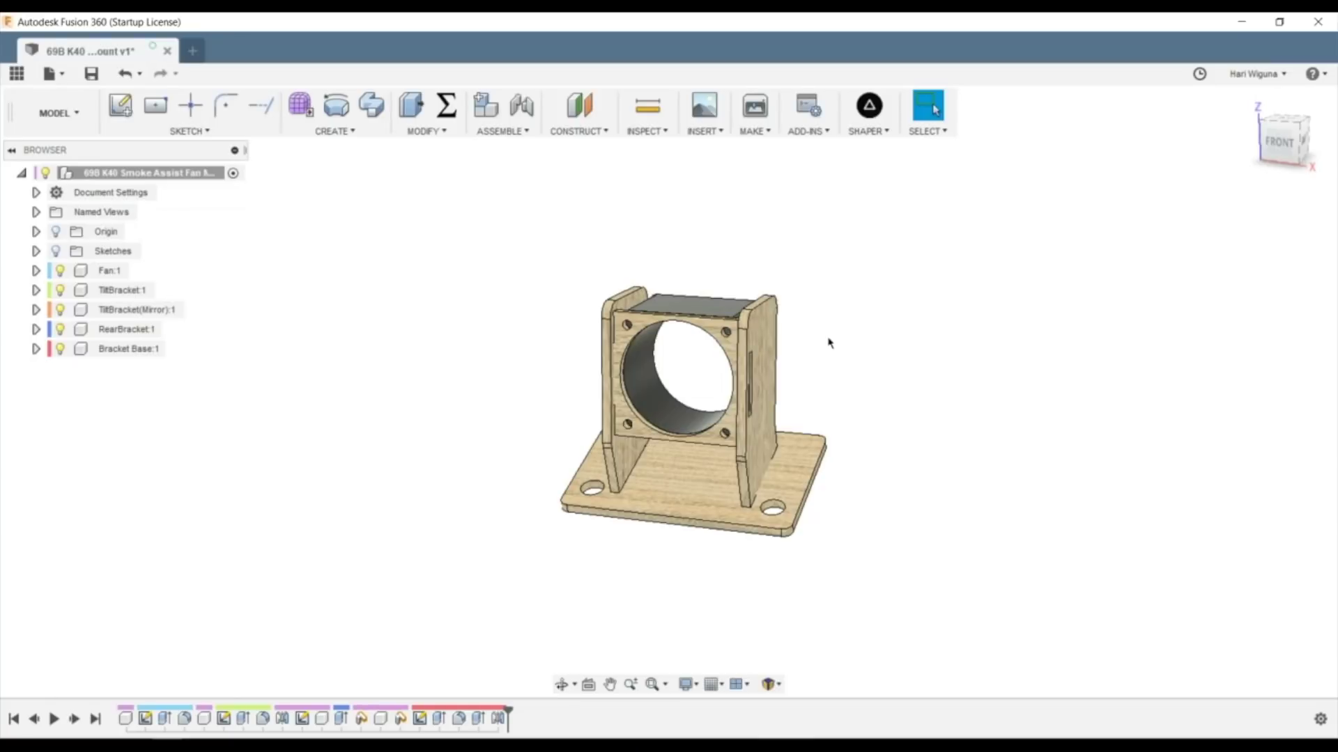
scroll(737, 418, up, 3)
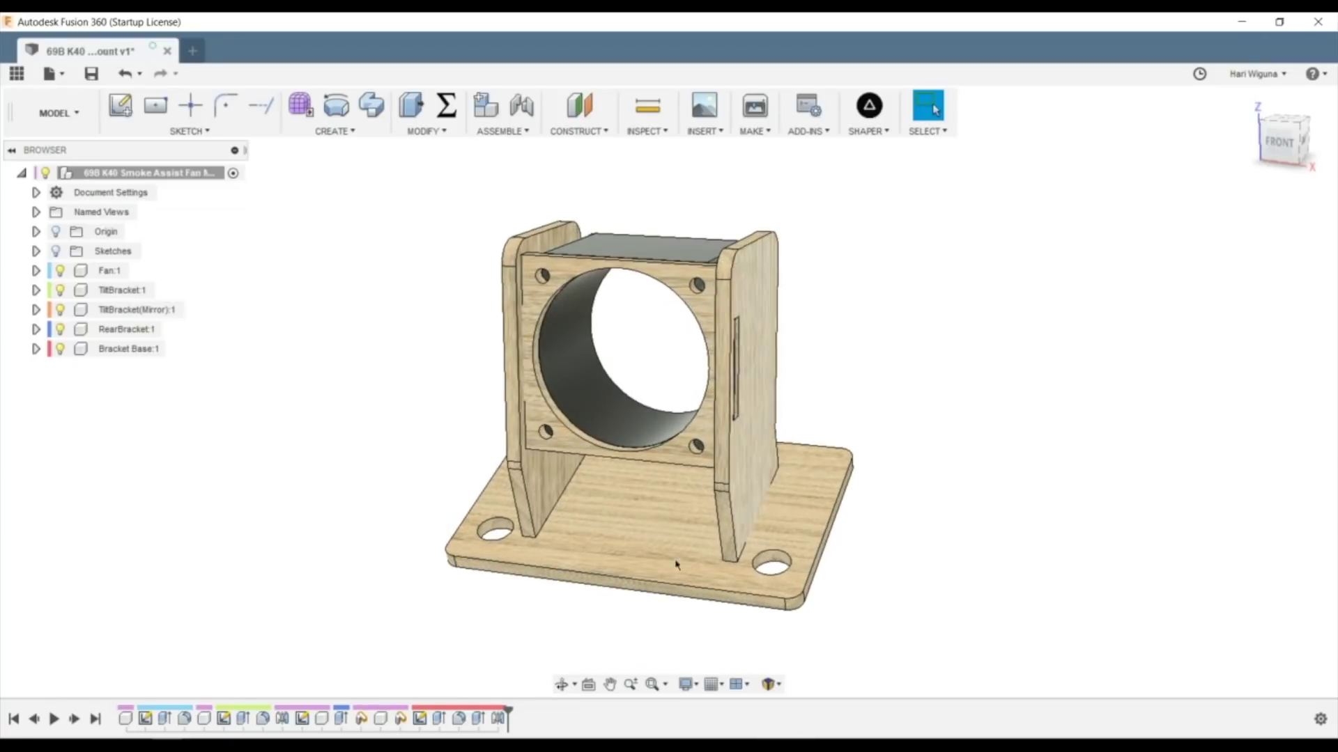
mouse_move(513, 723)
mouse_down()
mouse_move(193, 710)
mouse_move(308, 714)
mouse_up()
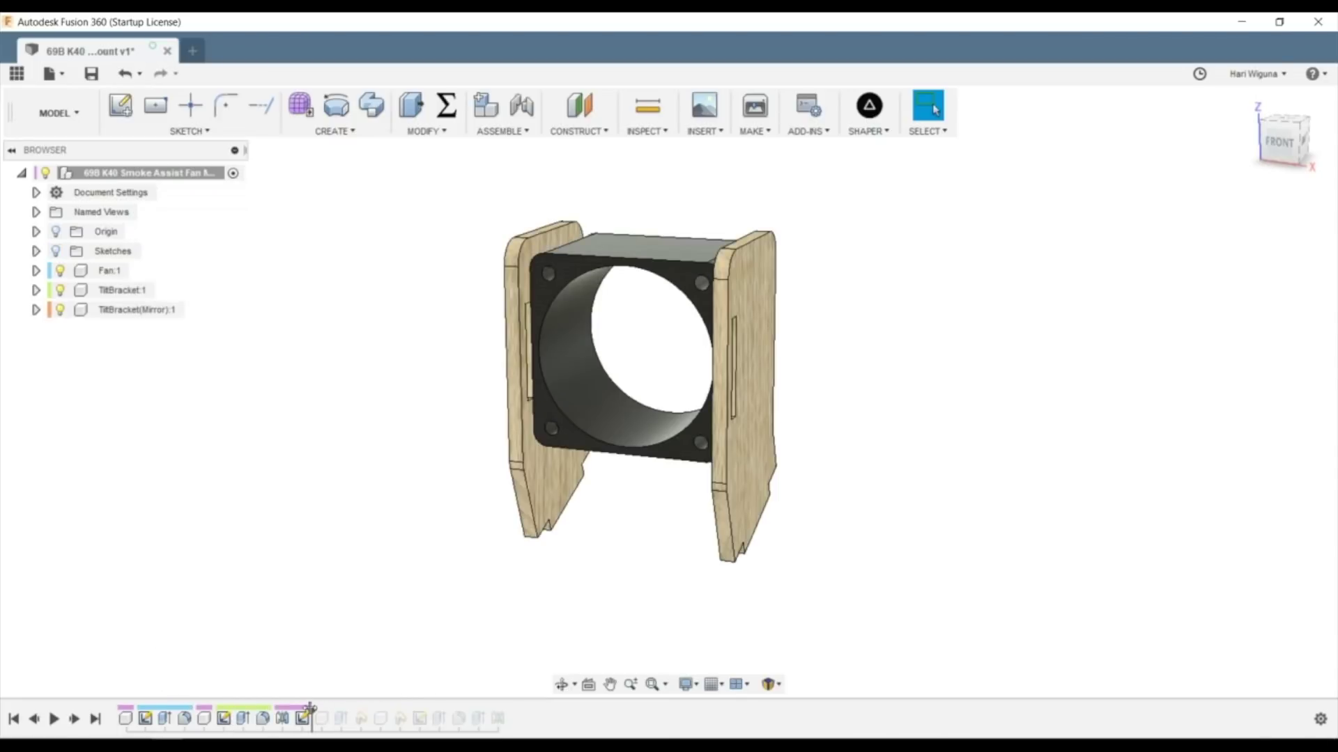
click(95, 719)
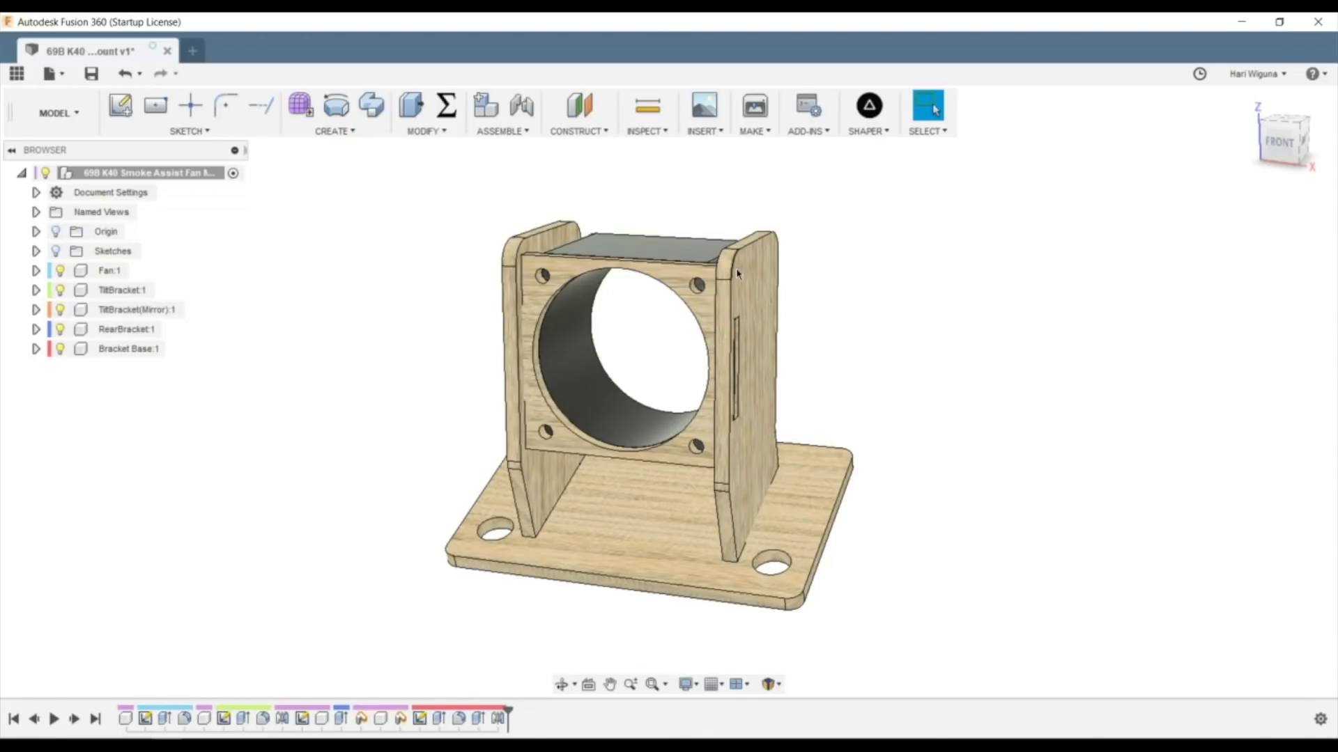
shift+middle_drag(912, 348, 681, 269)
click(681, 269)
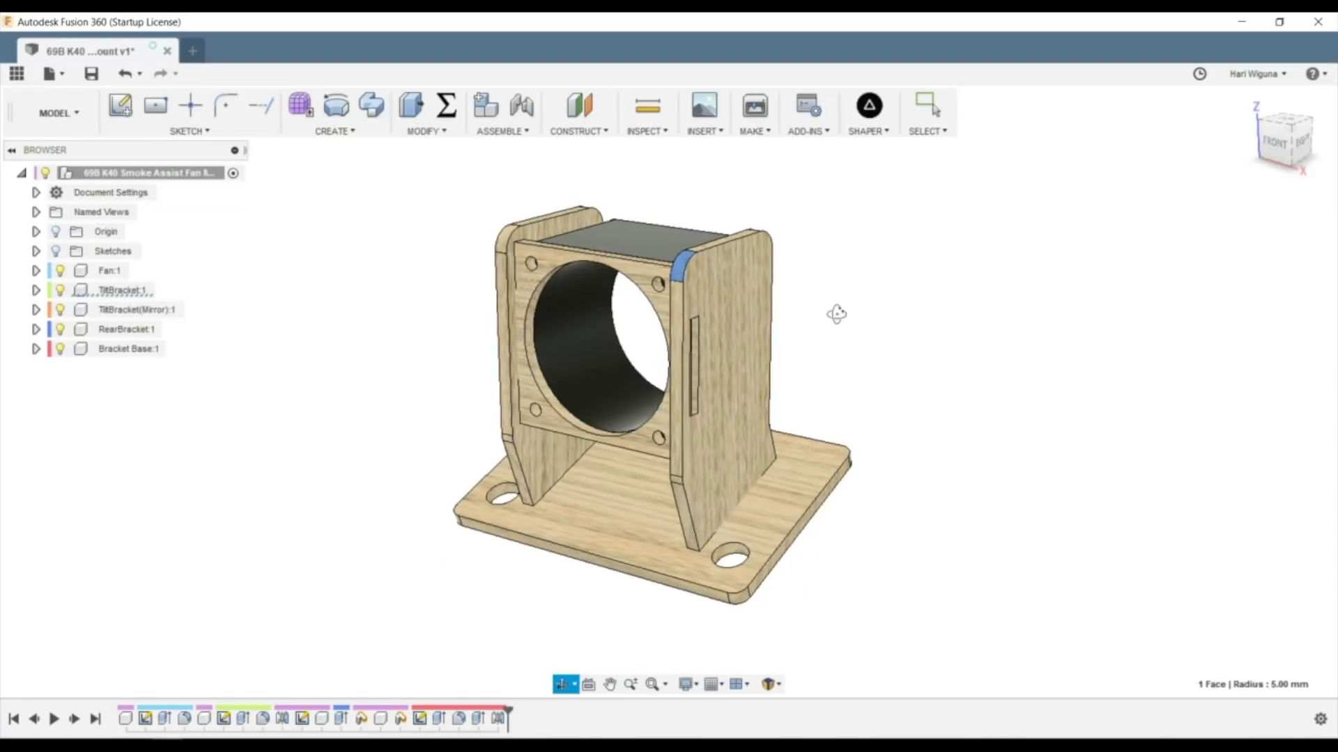
mouse_move(836, 314)
shift+middle_down()
mouse_move(824, 307)
mouse_move(847, 307)
shift+middle_up()
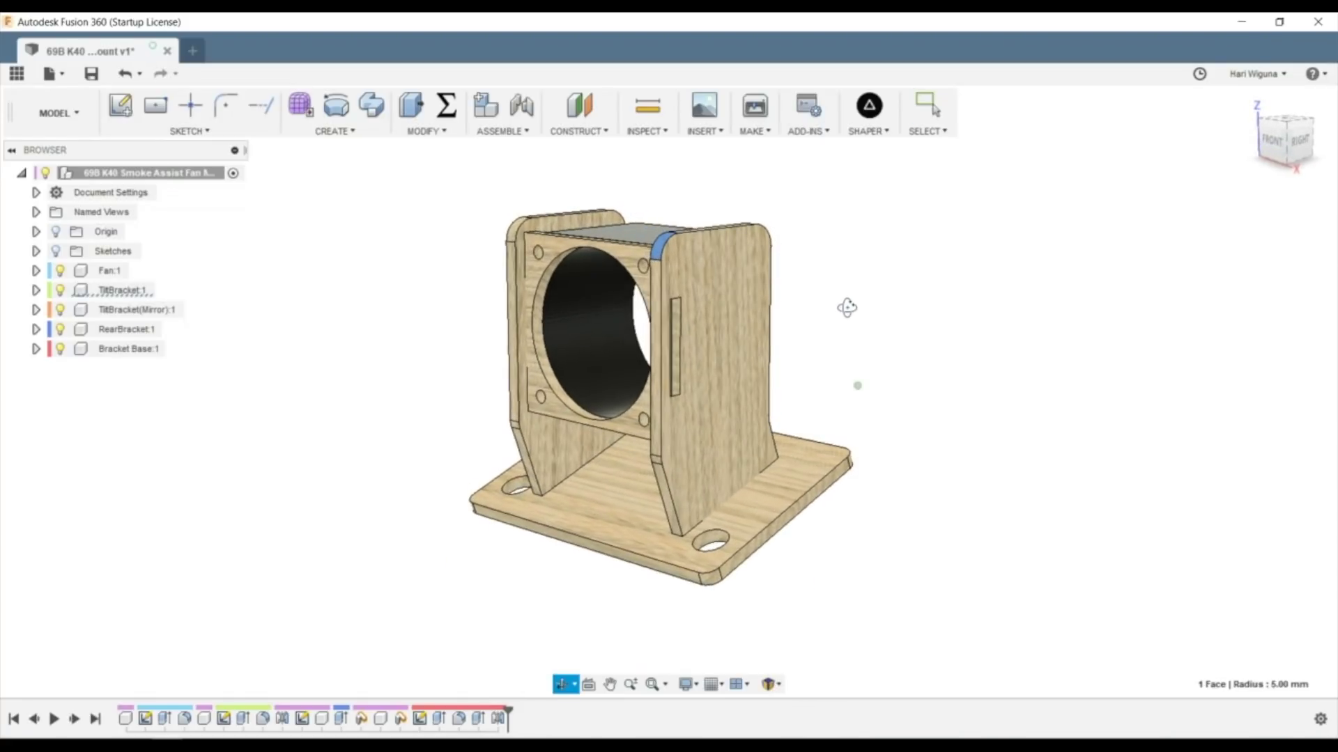
click(935, 110)
right_click(663, 252)
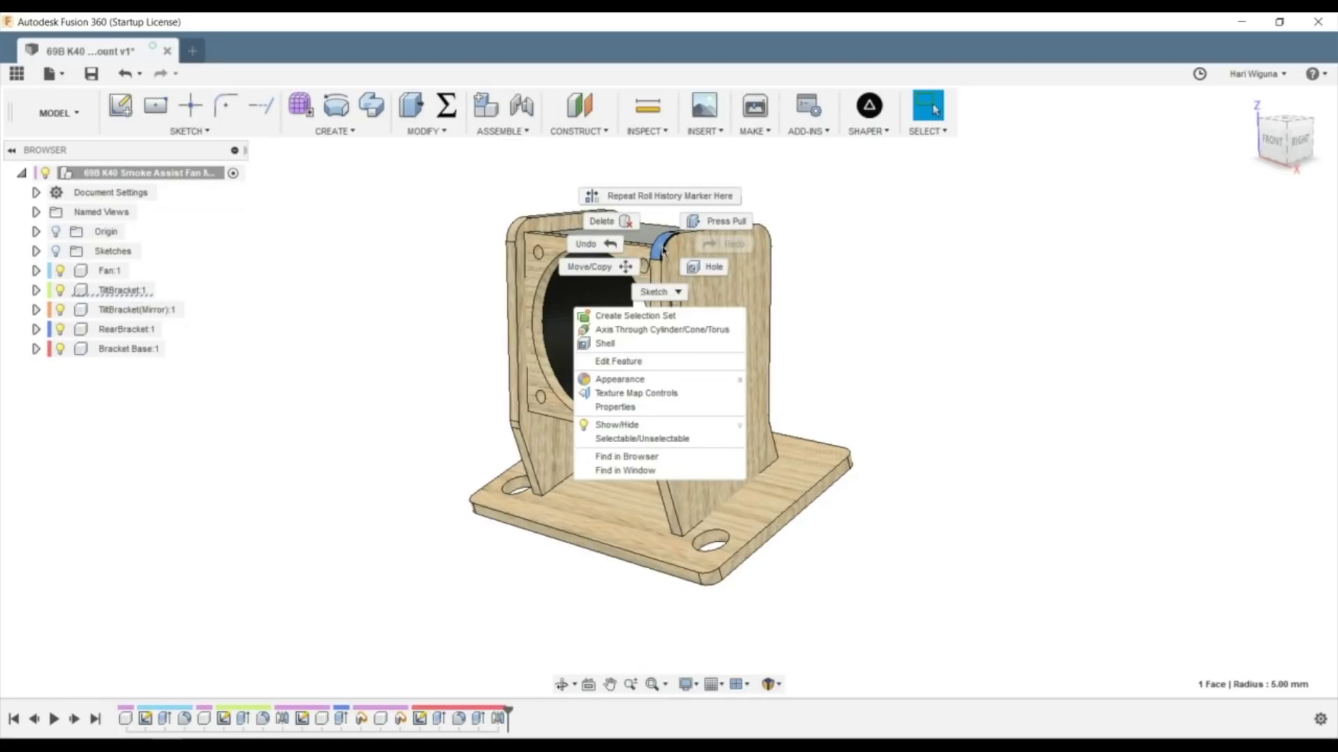
- Edit the tilt bracket's top corner fillet, changing its radius from 5 mm to 10 mm
click(658, 362)
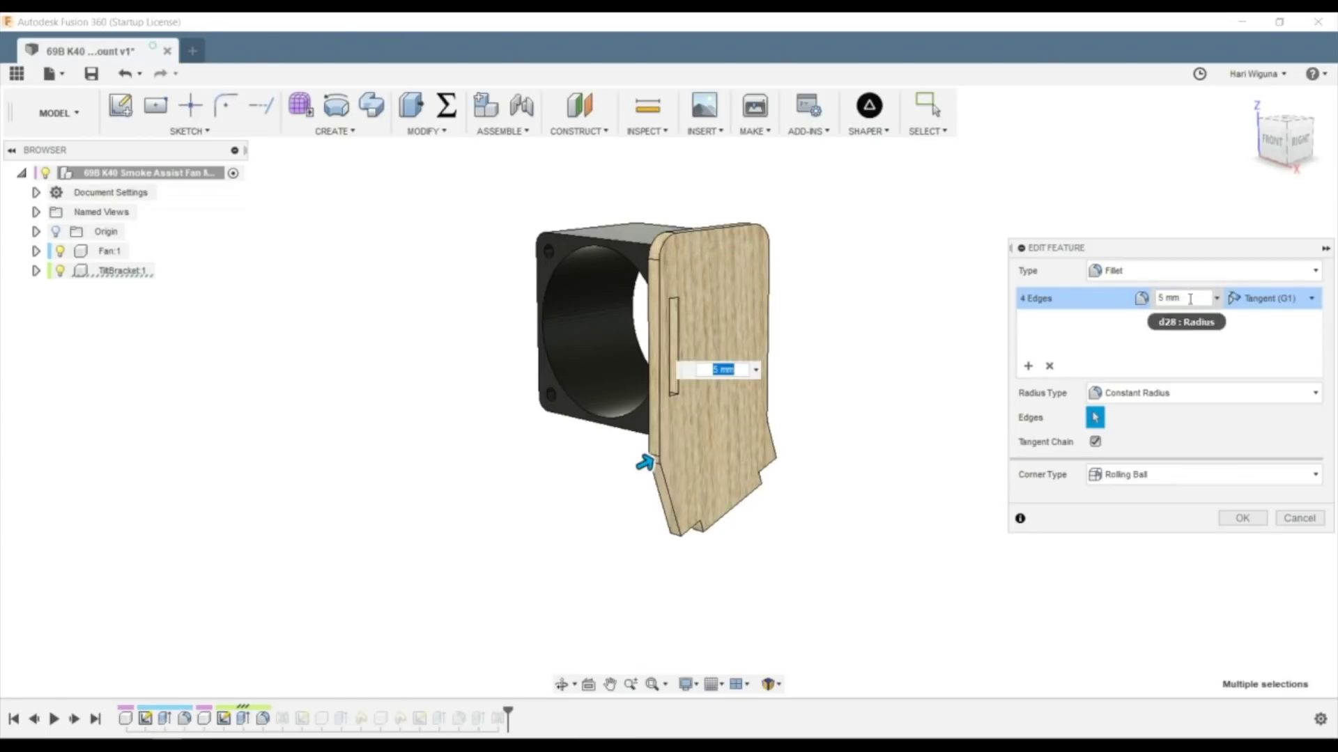
click(1153, 298)
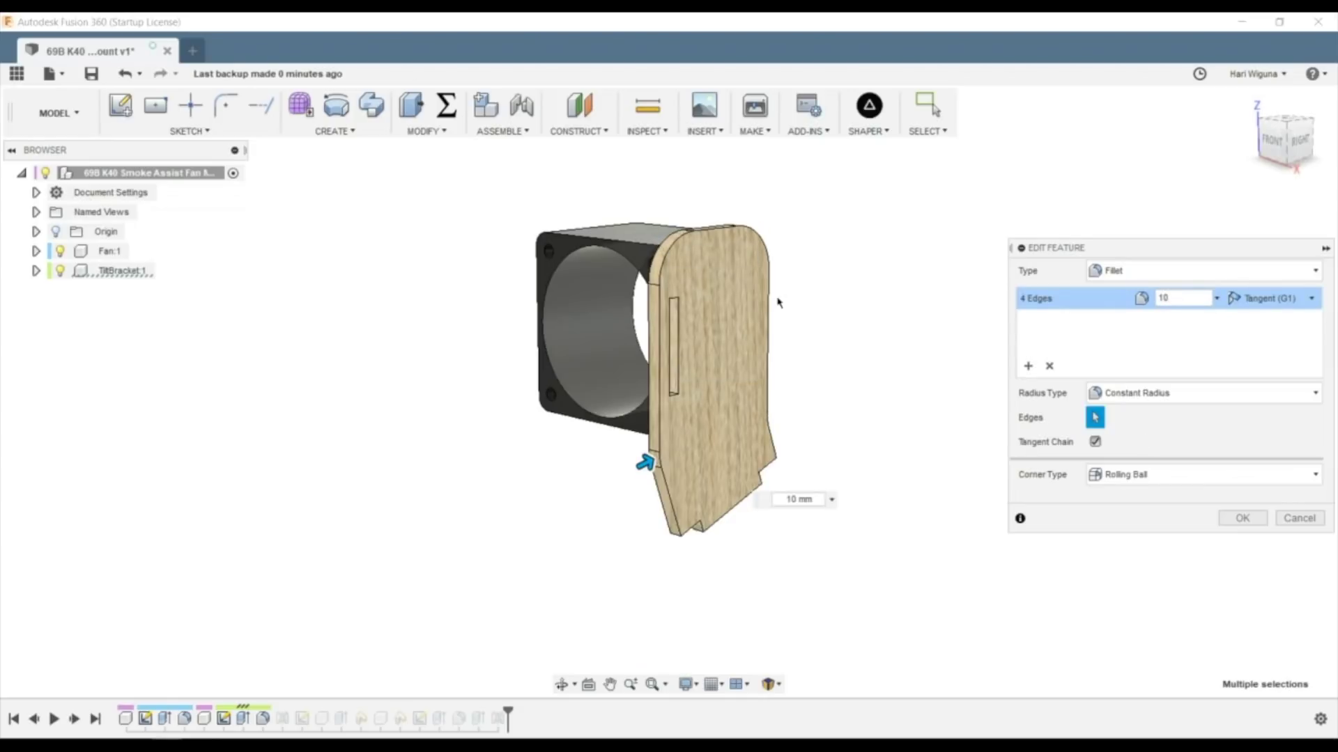
click(1221, 517)
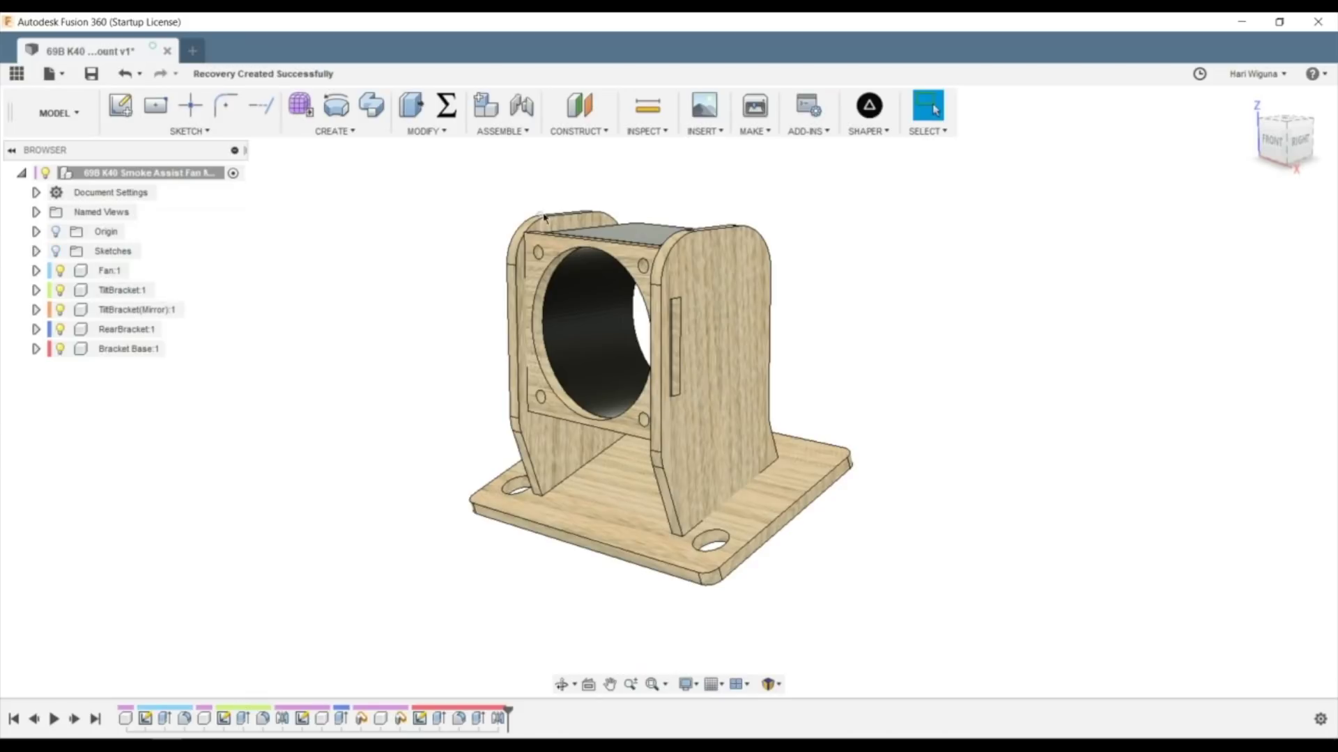
- Zoom in and check the 10 mm radius on the left and right bracket edges
scroll(566, 222, up, 3)
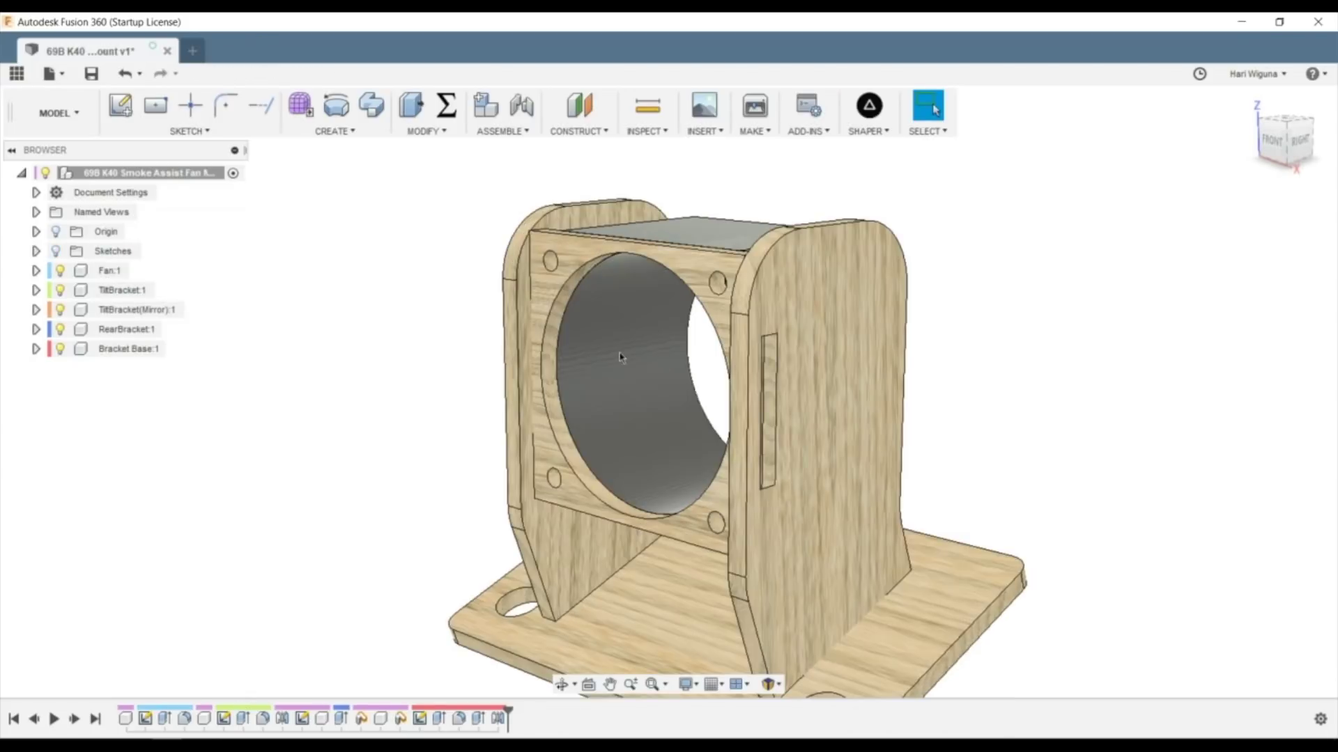
click(518, 239)
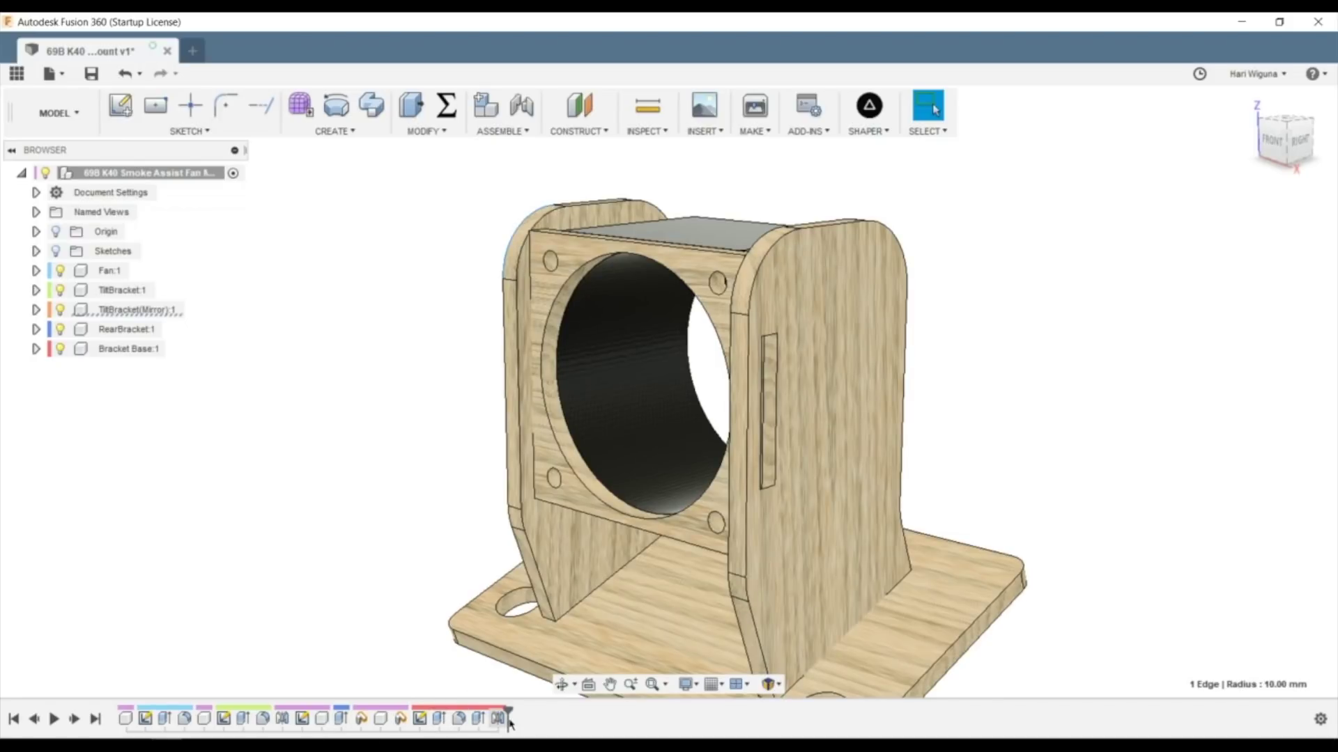
click(759, 261)
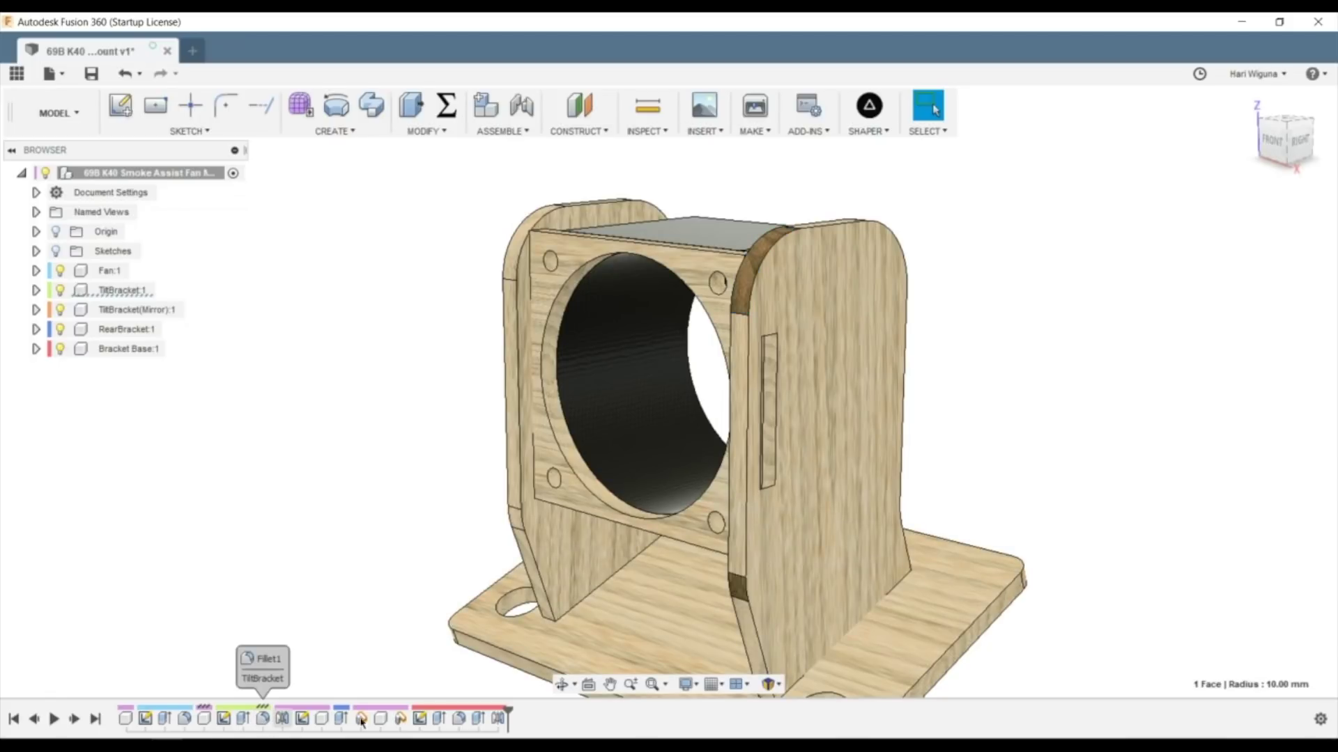
- Roll the timeline back before the fillet, then step forward through the fillet and mirrored tilt bracket
drag(509, 710, 253, 716)
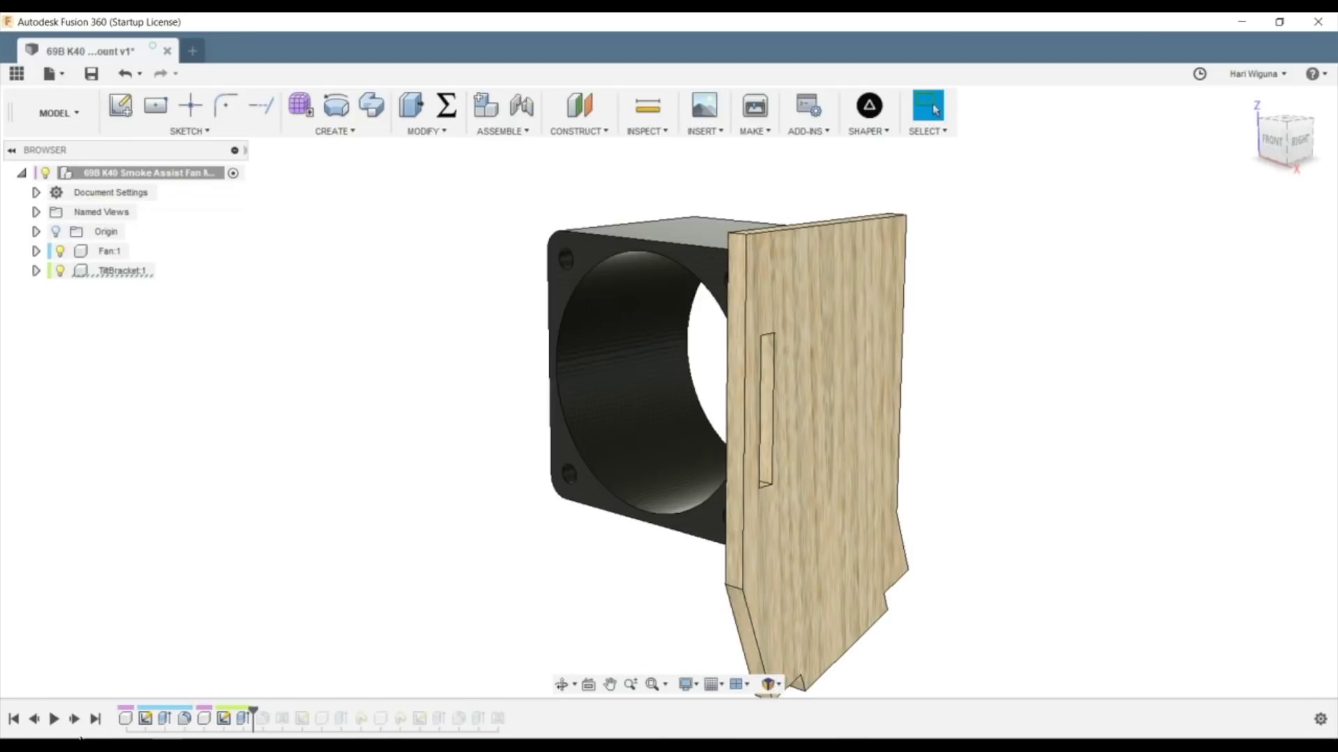
click(73, 719)
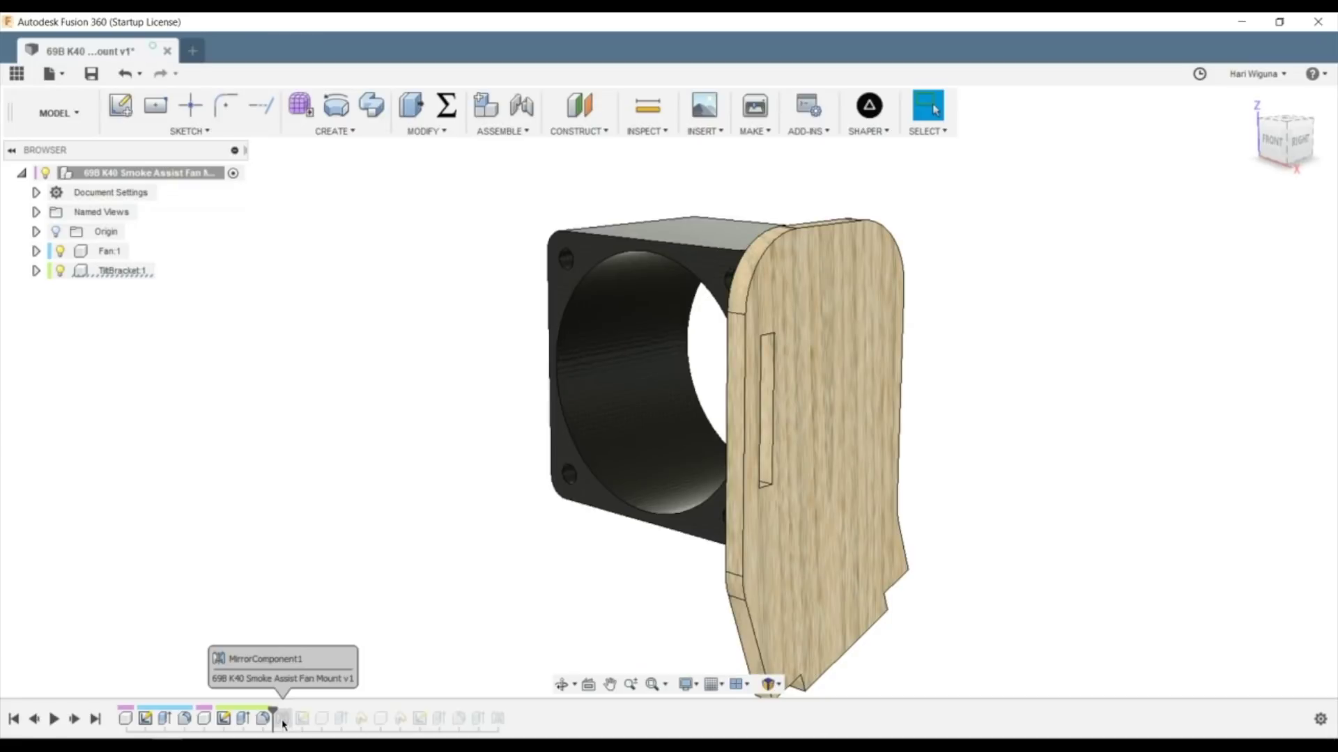
click(75, 720)
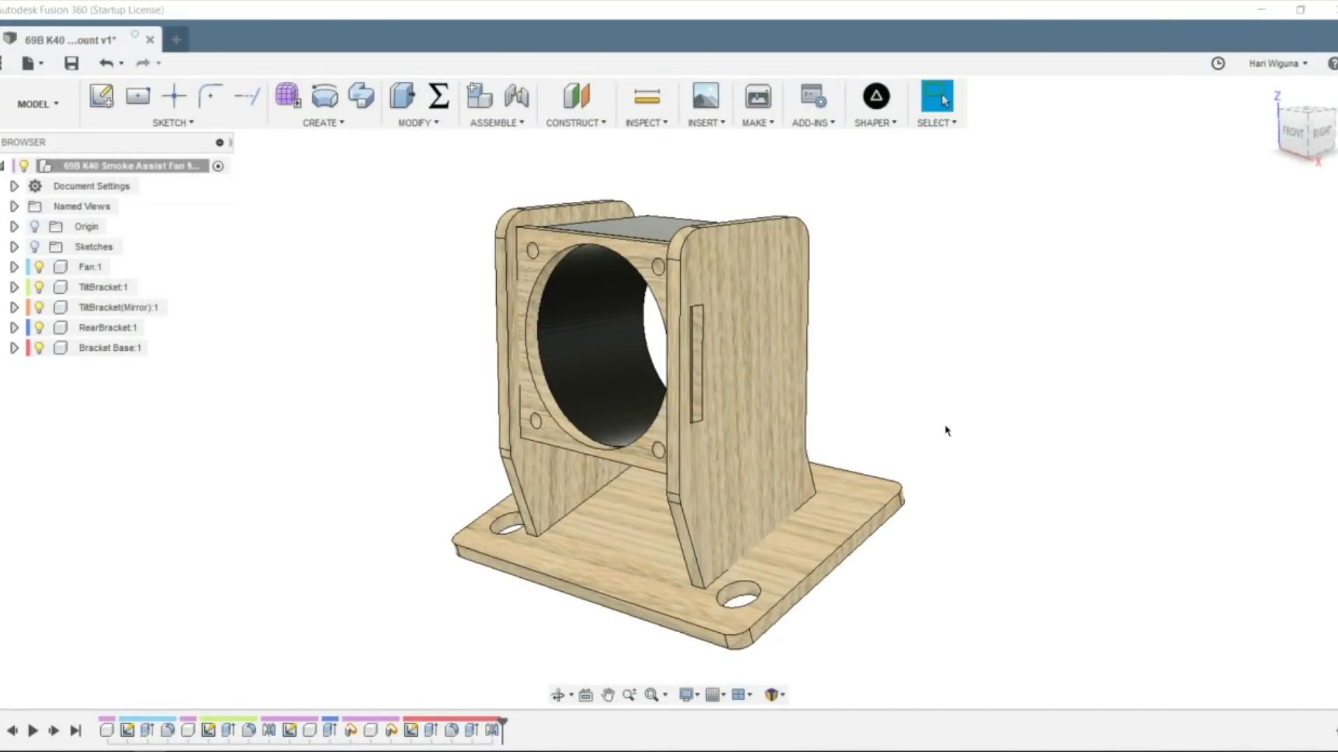
- Export the base plate's top face with SHAPER Export to Origin as YouTube.svg
click(883, 125)
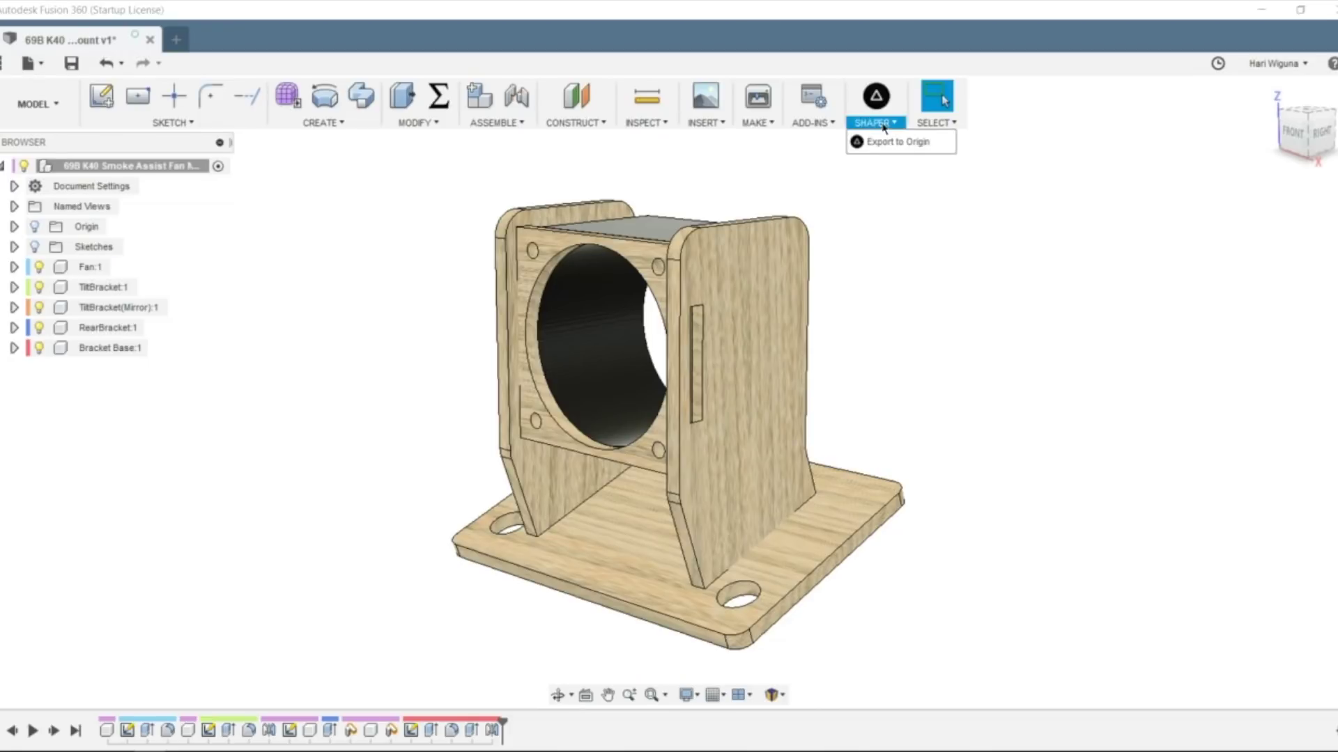
click(895, 138)
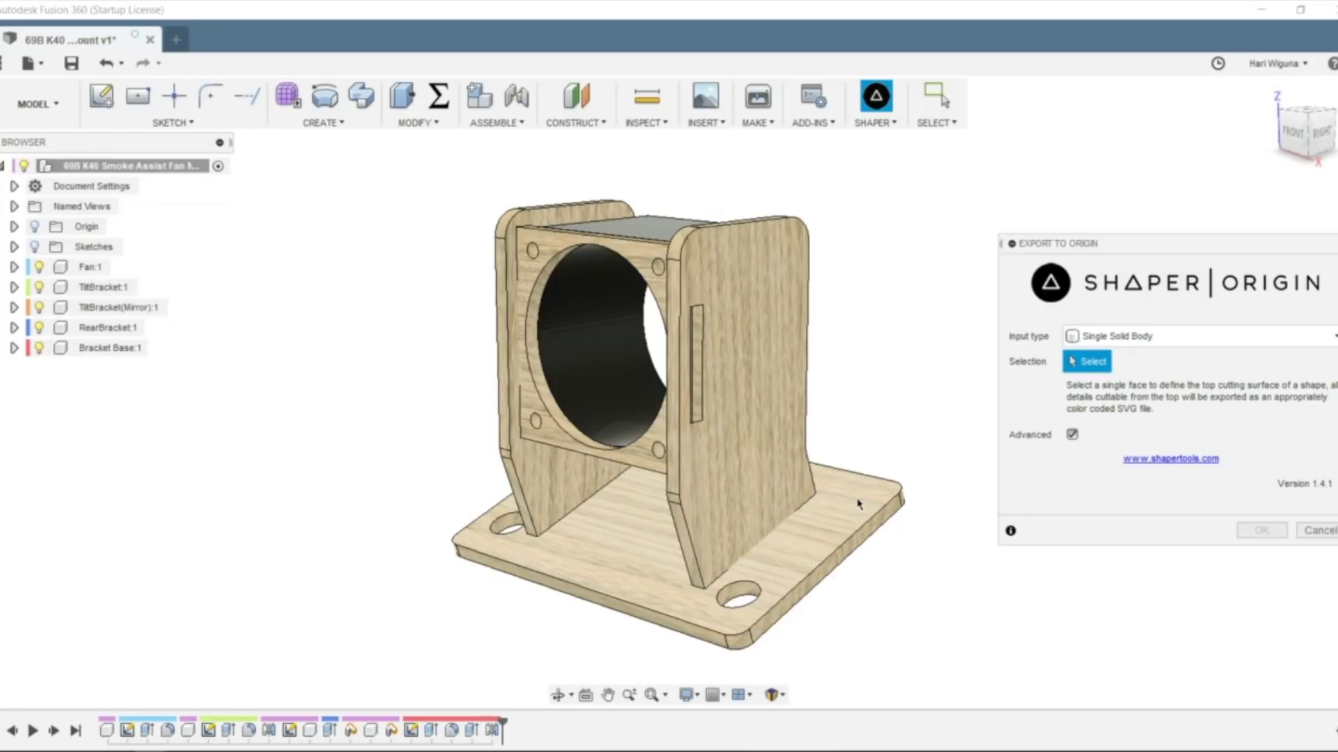
click(853, 516)
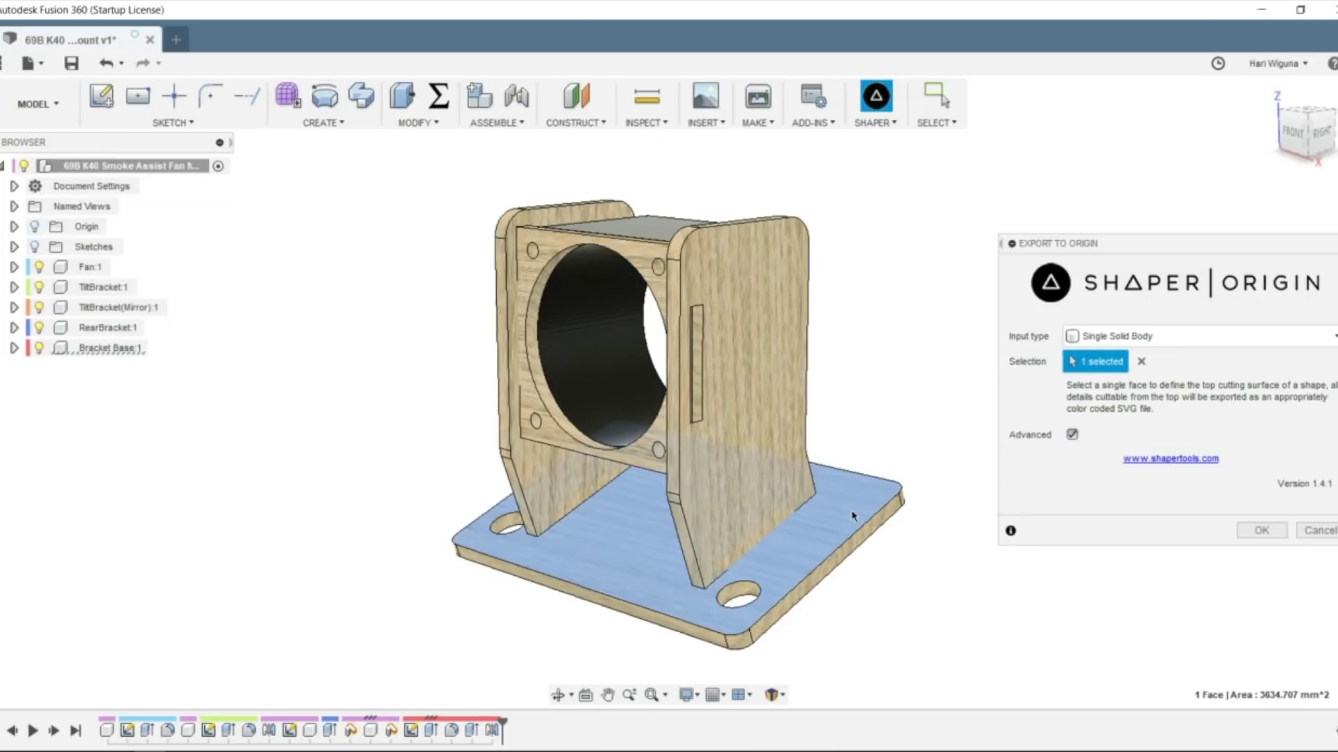
click(1262, 531)
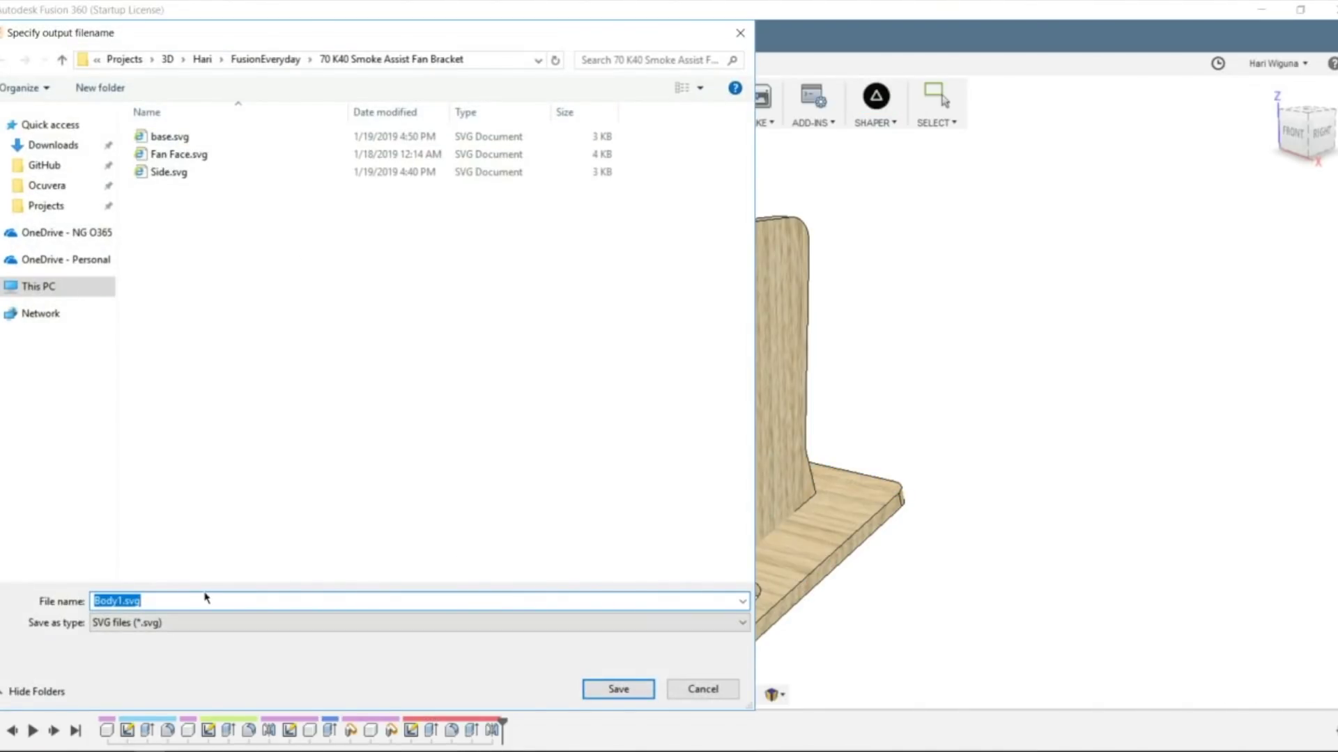
text(YouTube)
key(Return)
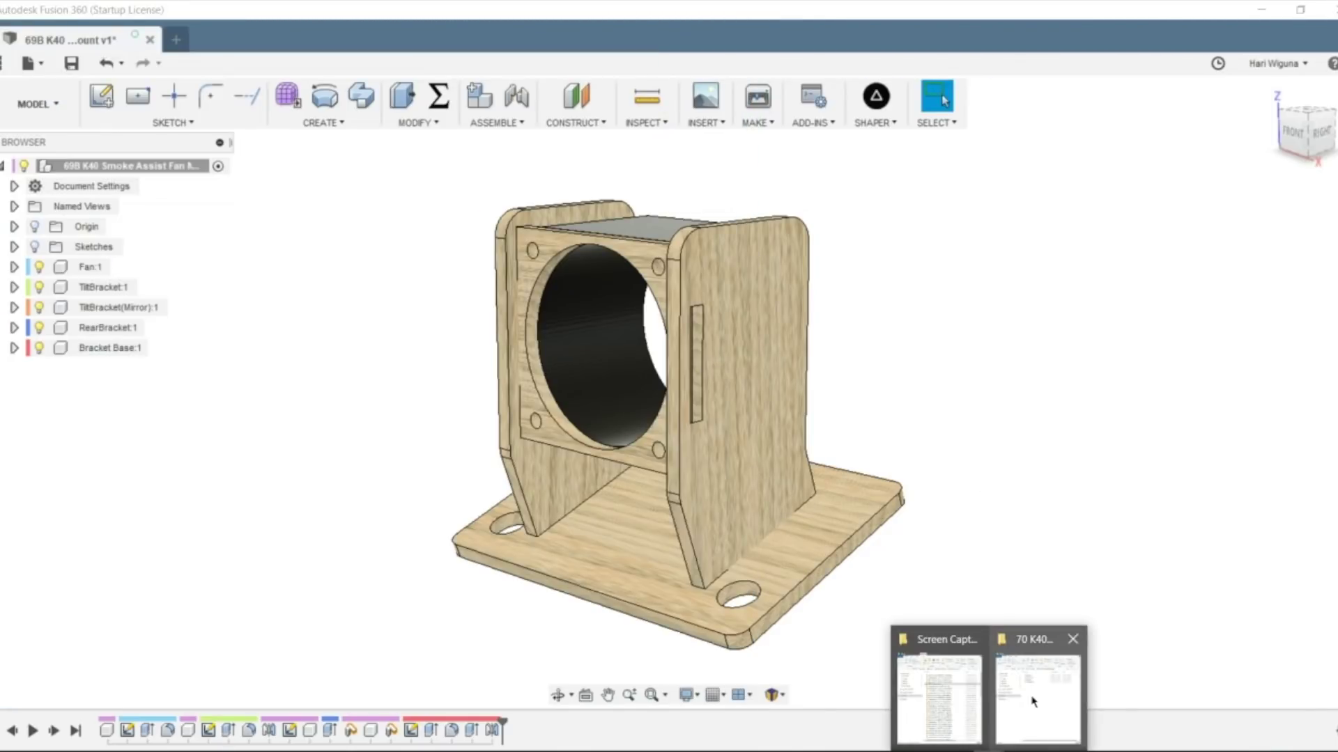
- Open YouTube.svg from the project folder with Inkscape and maximize the Inkscape window
click(1033, 702)
right_click(942, 247)
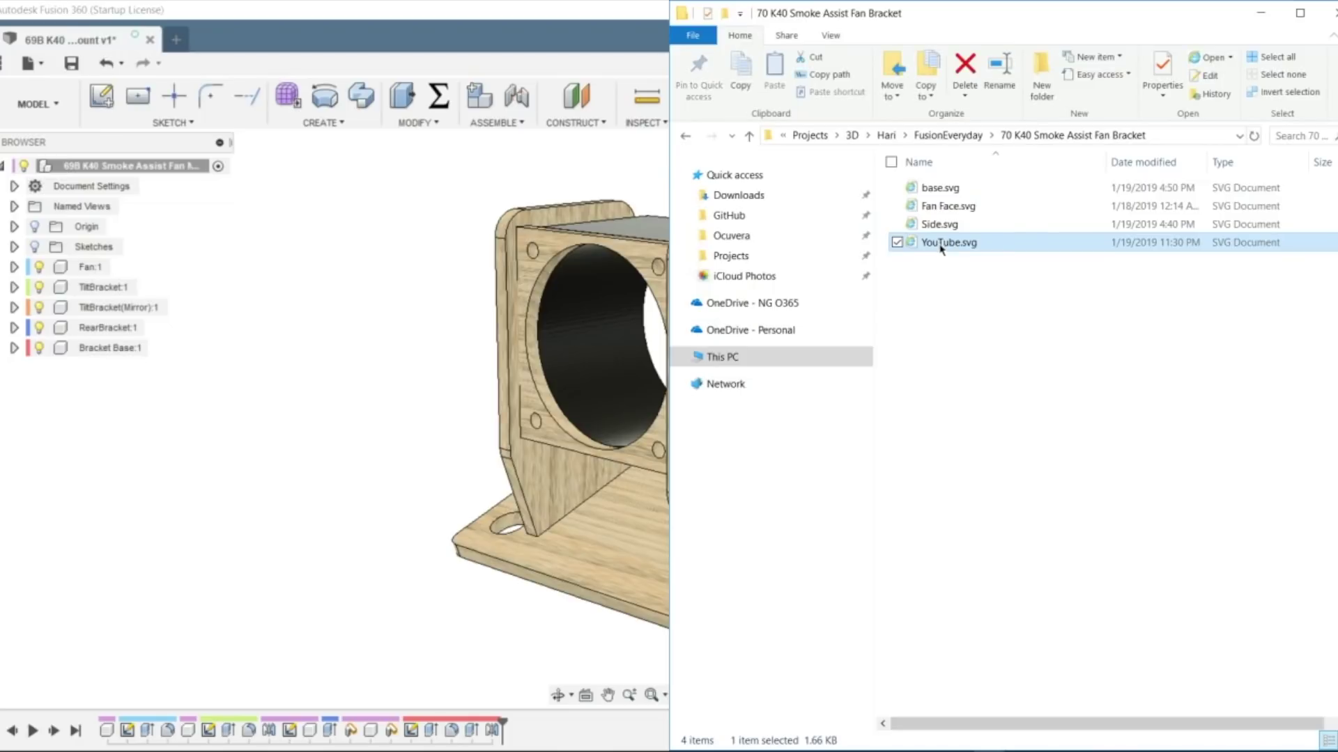
click(857, 301)
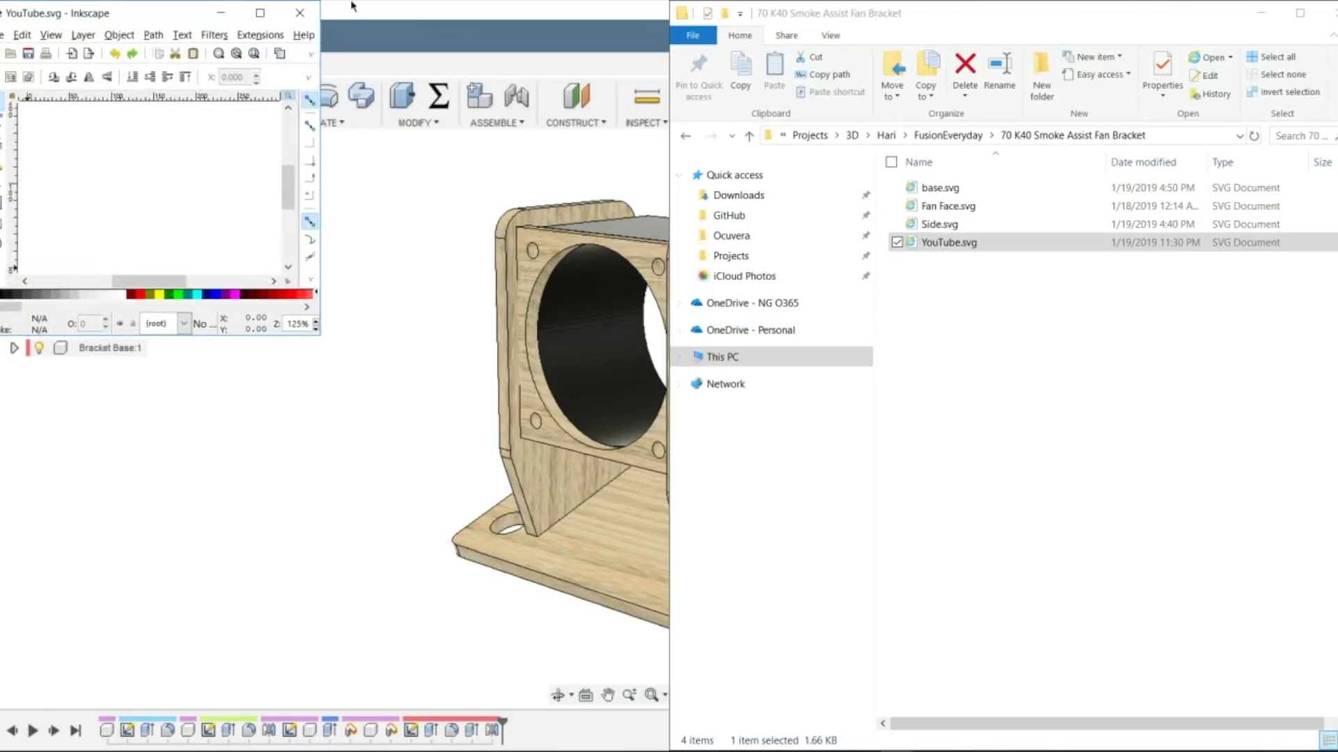
click(259, 13)
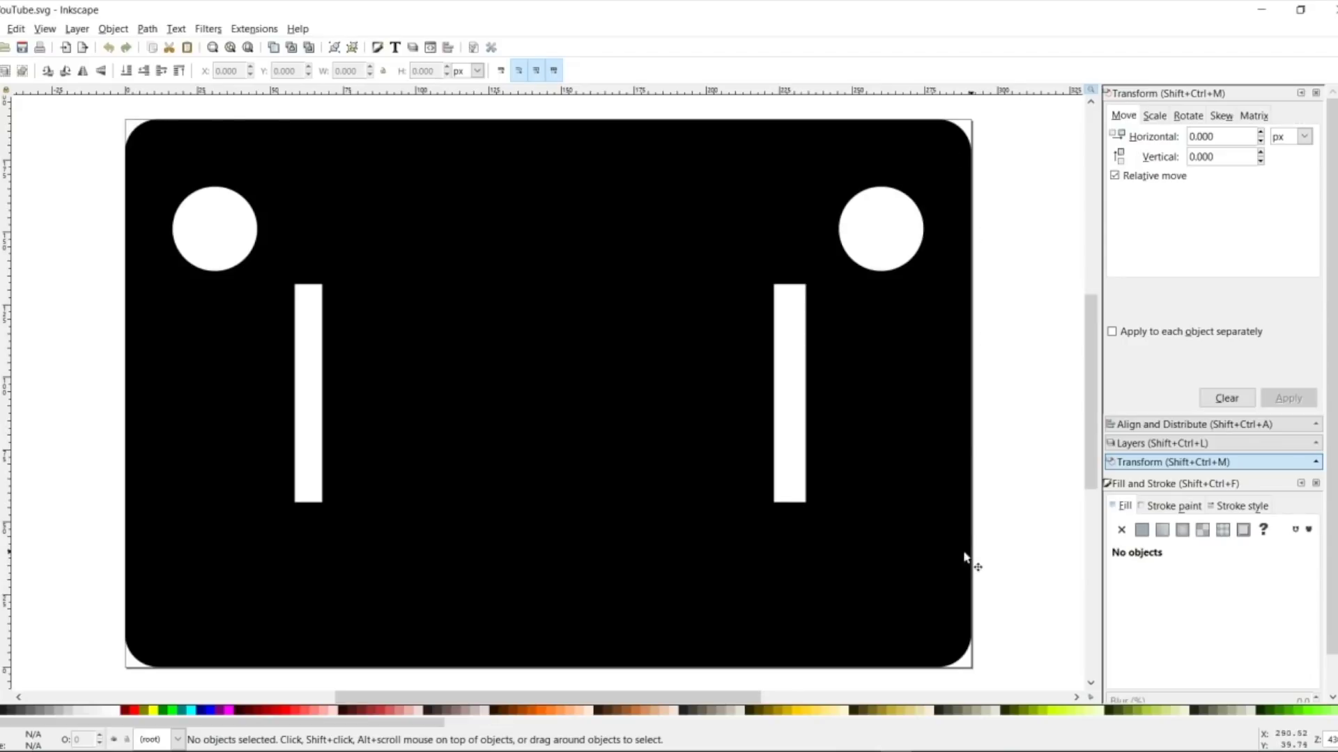
- Select all five shapes, remove their fill and give them a flat red ff0000ff stroke
key(ctrl+a)
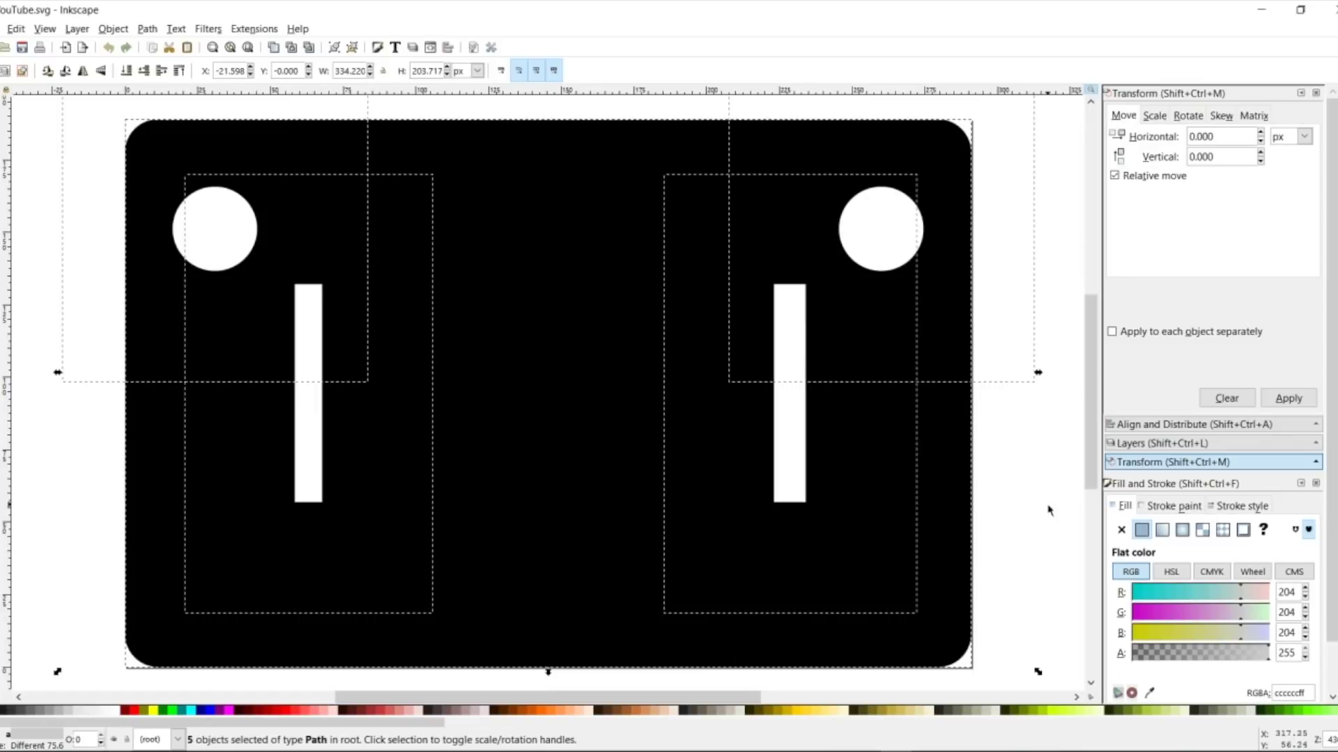
click(1121, 531)
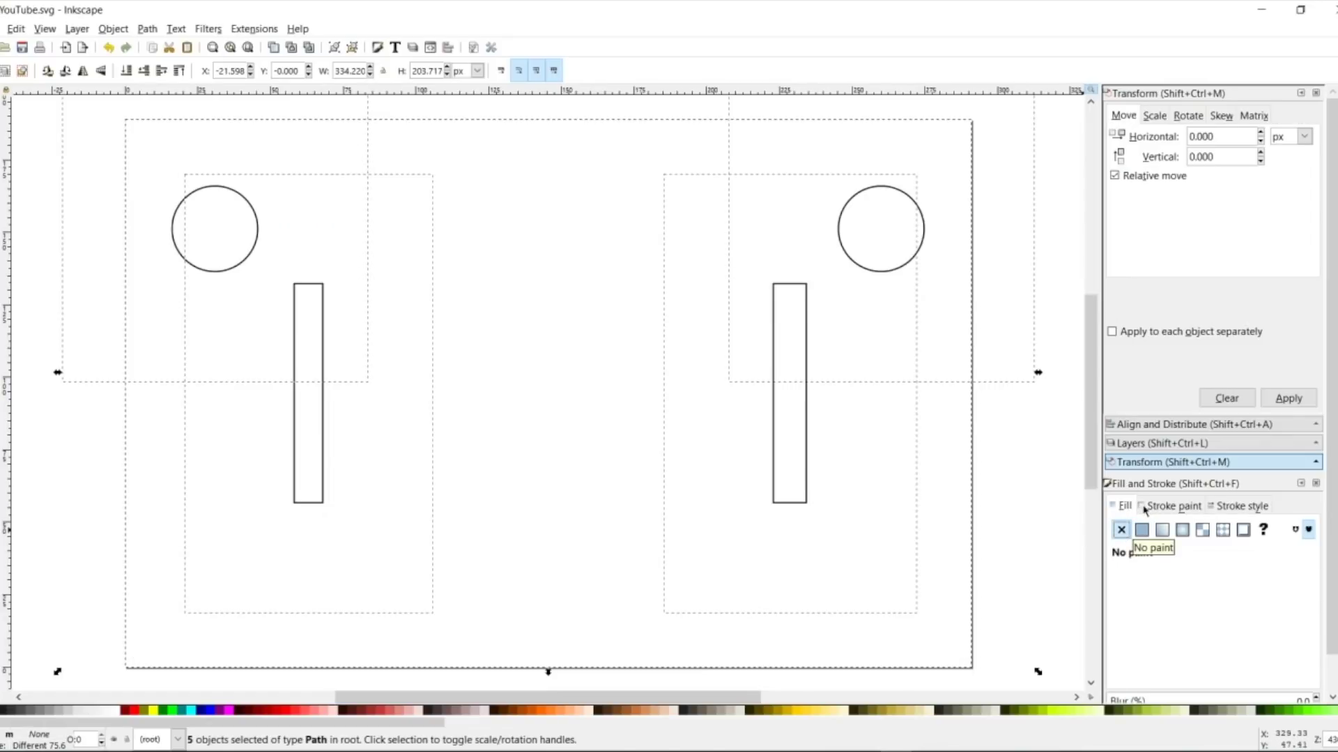
click(1143, 508)
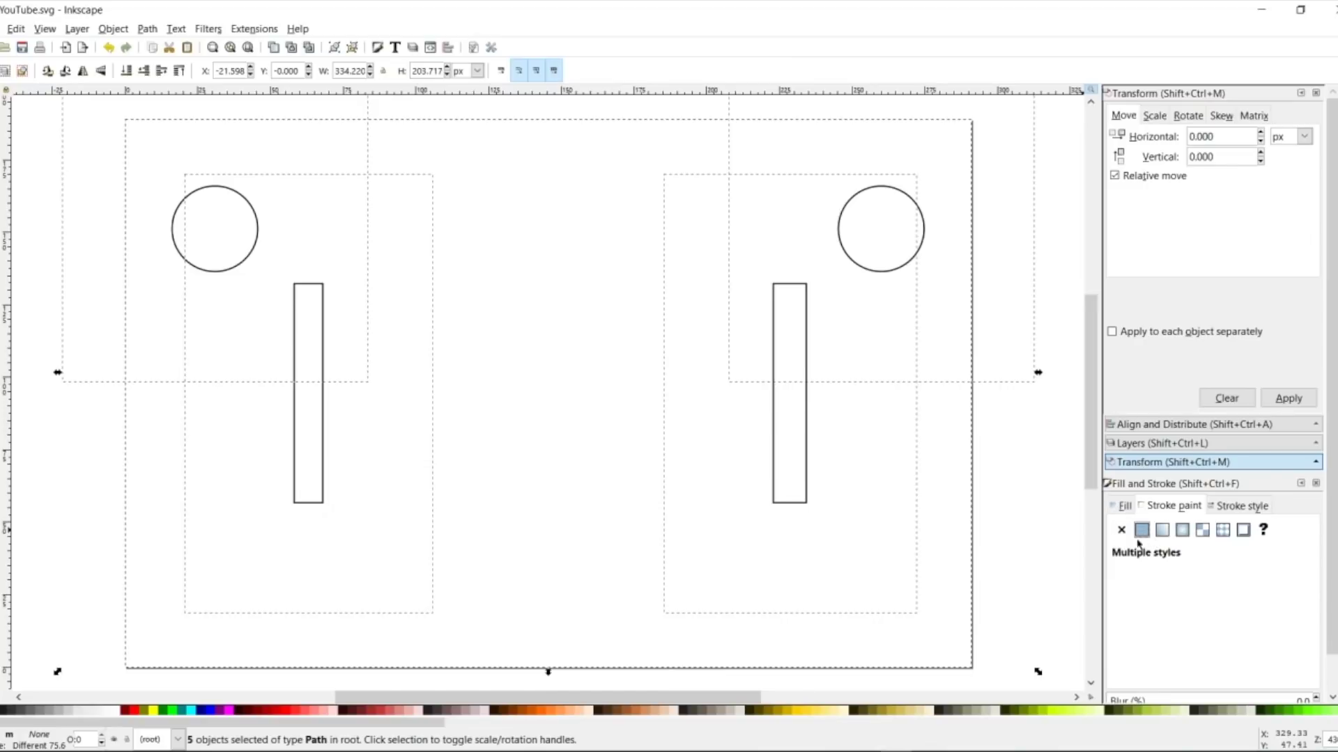
click(1142, 531)
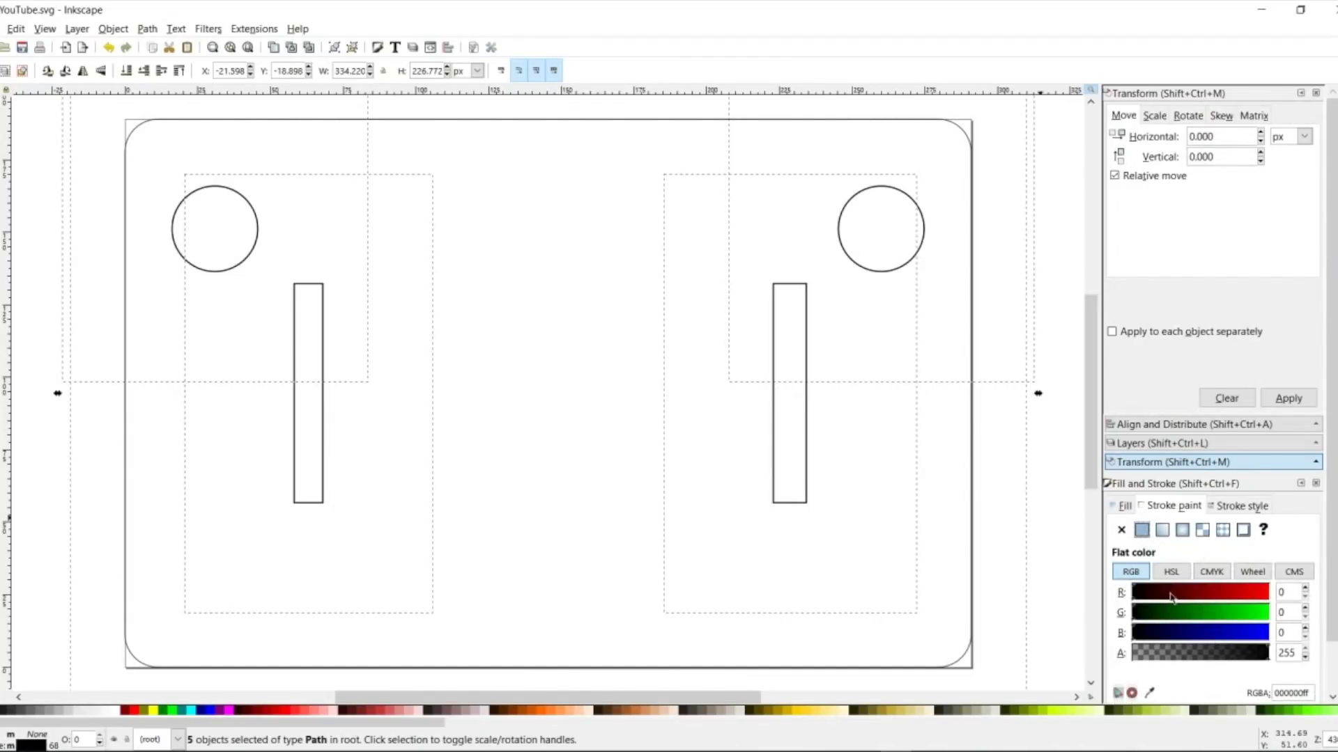
drag(1171, 597, 1302, 591)
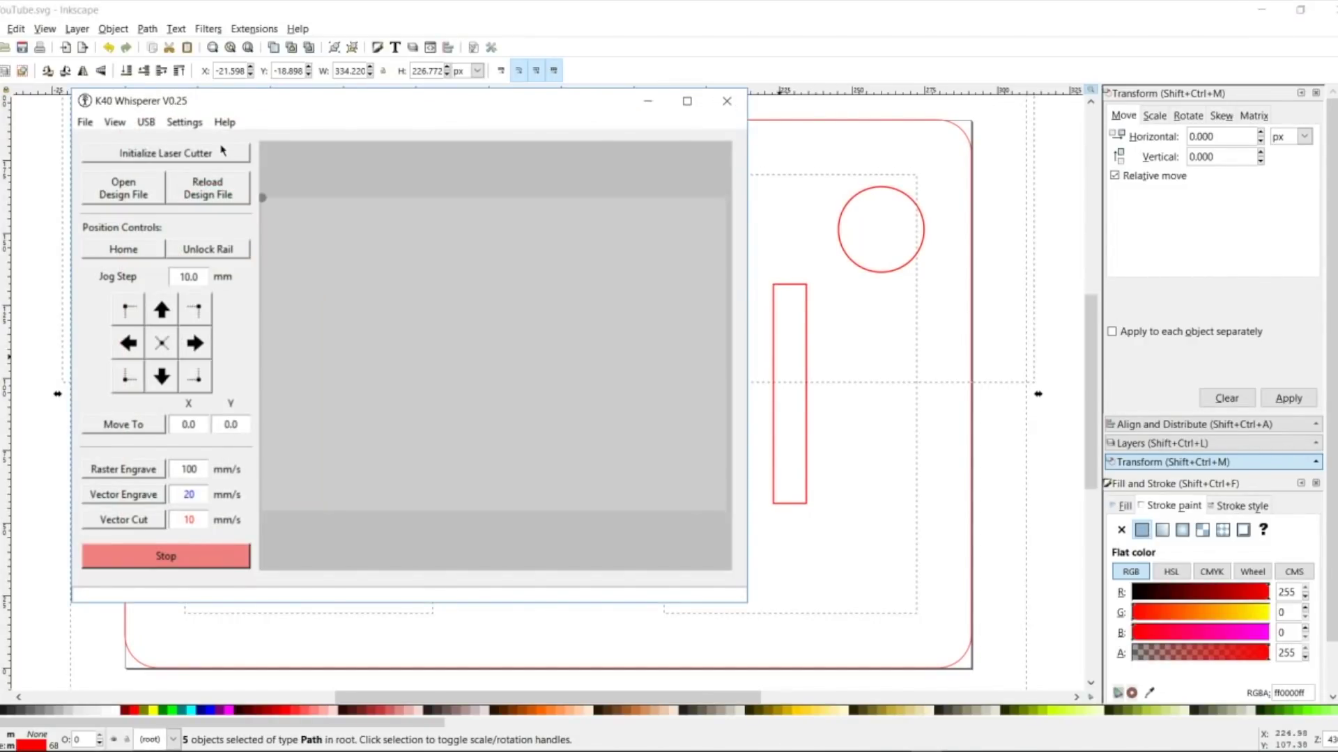
- Load YouTube.svg as the design and set the Vector Cut speed to 5 mm/s
click(117, 195)
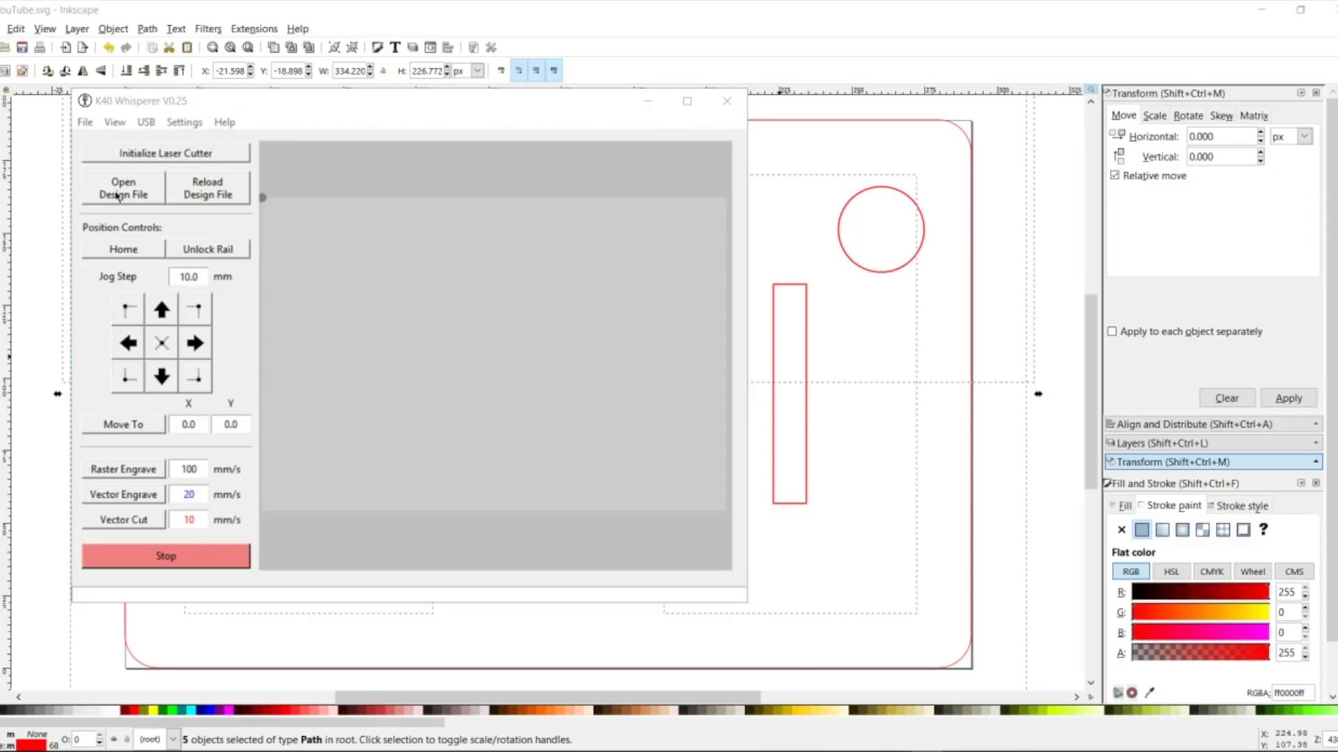
double_click(251, 265)
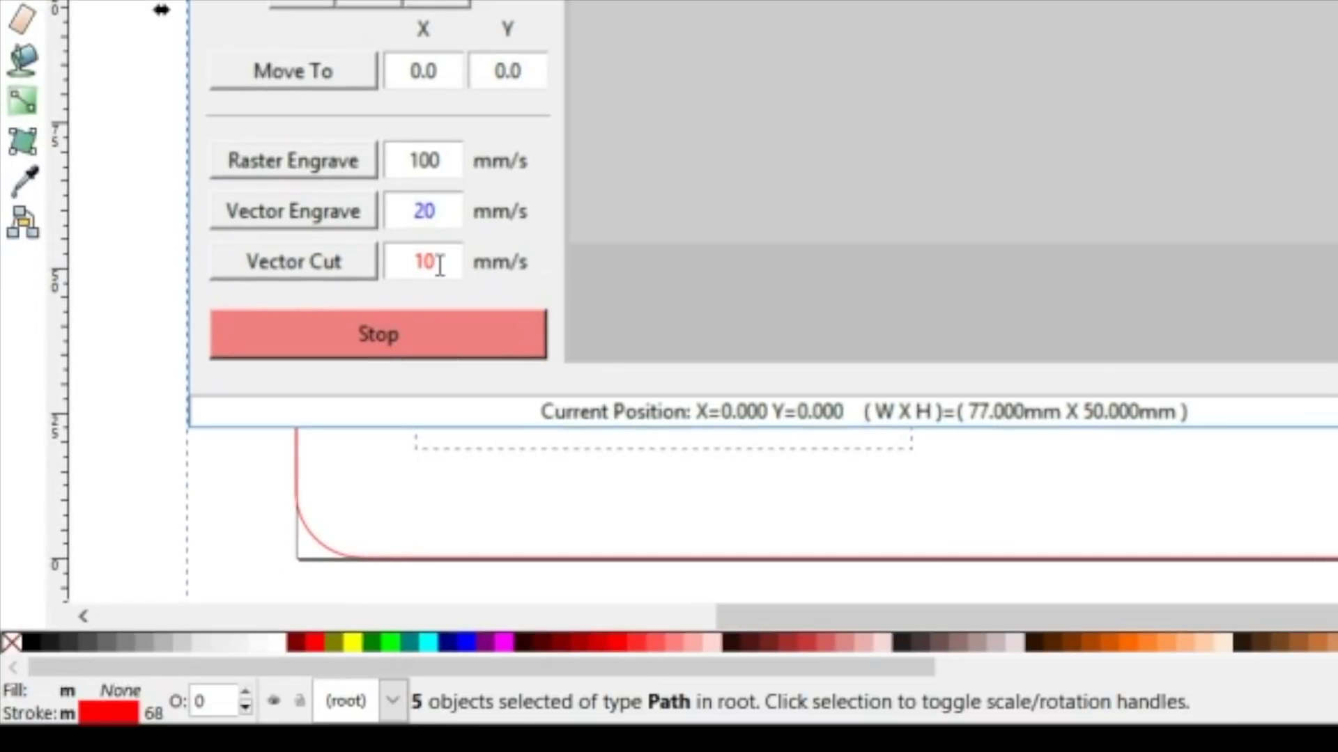
double_click(426, 262)
text(5)
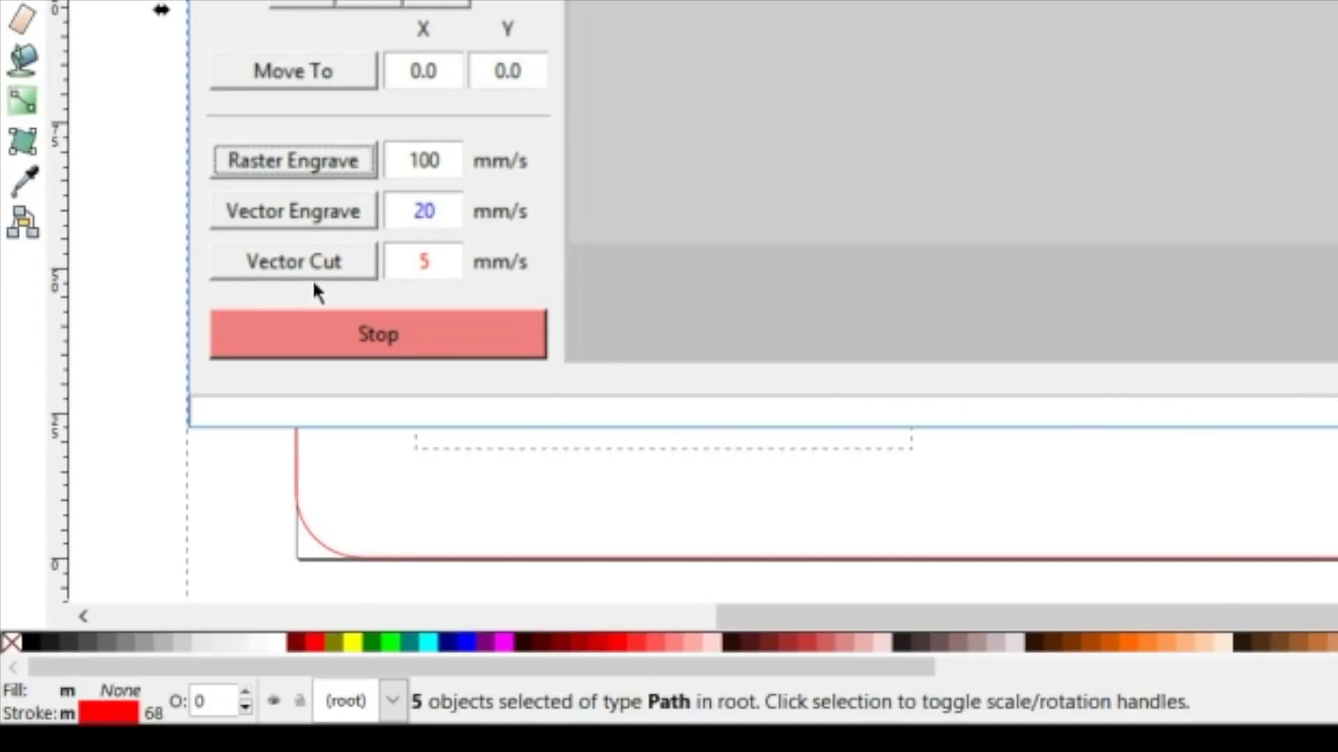